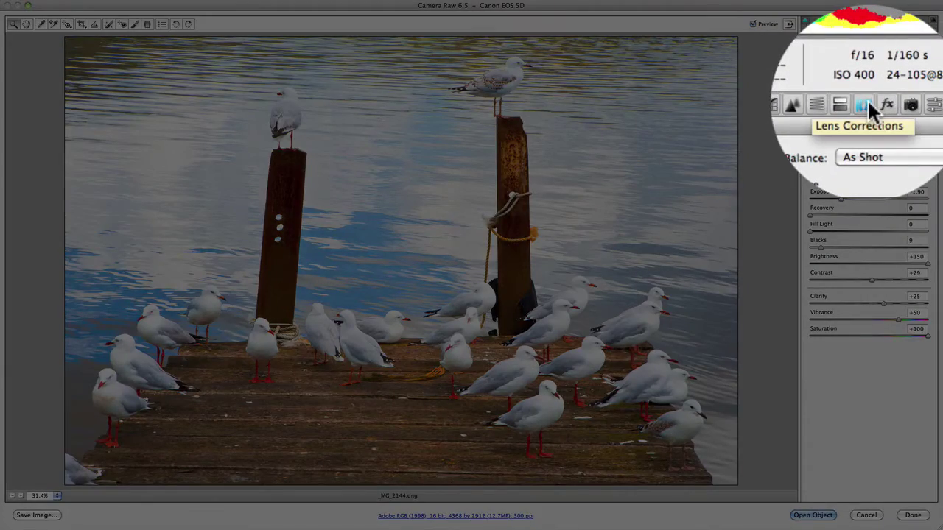
Show the Lens Corrections panel for _MG_2144.dng
{"action": "left_click", "coordinate": [867, 103]}
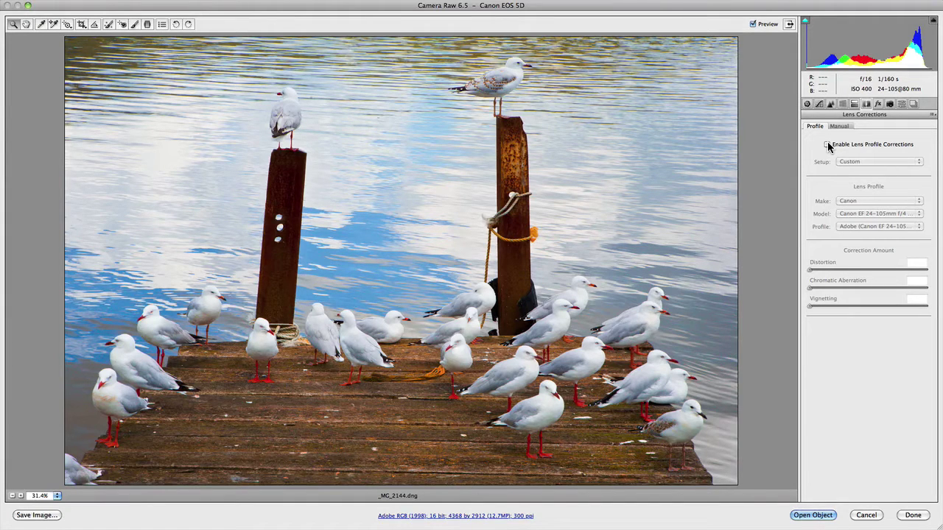
Enable lens profile corrections and confirm the Adobe Canon EF 24-105mm profile is used
{"action": "left_click", "coordinate": [828, 146]}
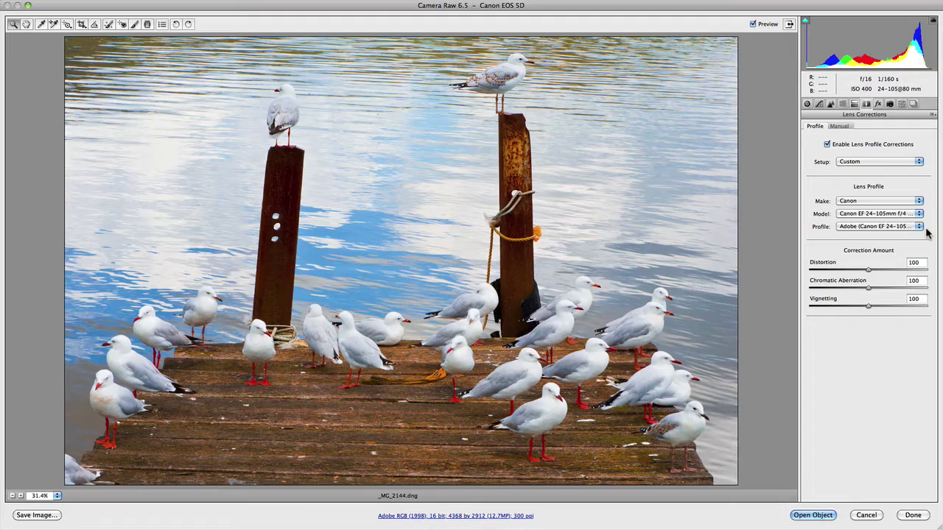
{"action": "left_click", "coordinate": [922, 229]}
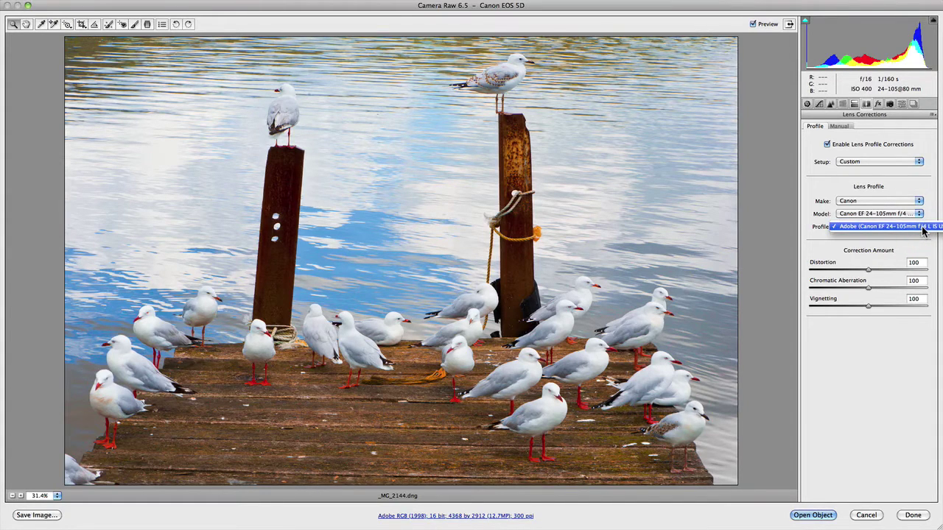
{"action": "left_click", "coordinate": [923, 229]}
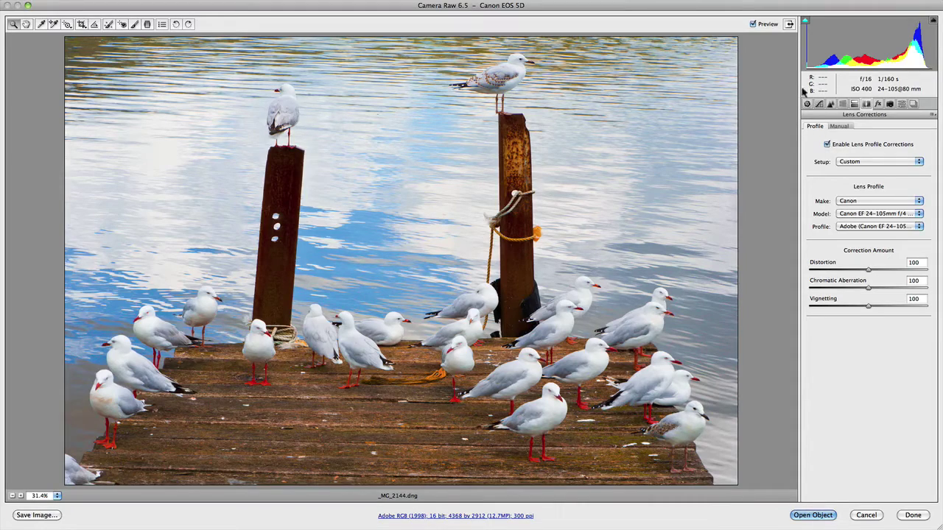
{"action": "left_click", "coordinate": [753, 25]}
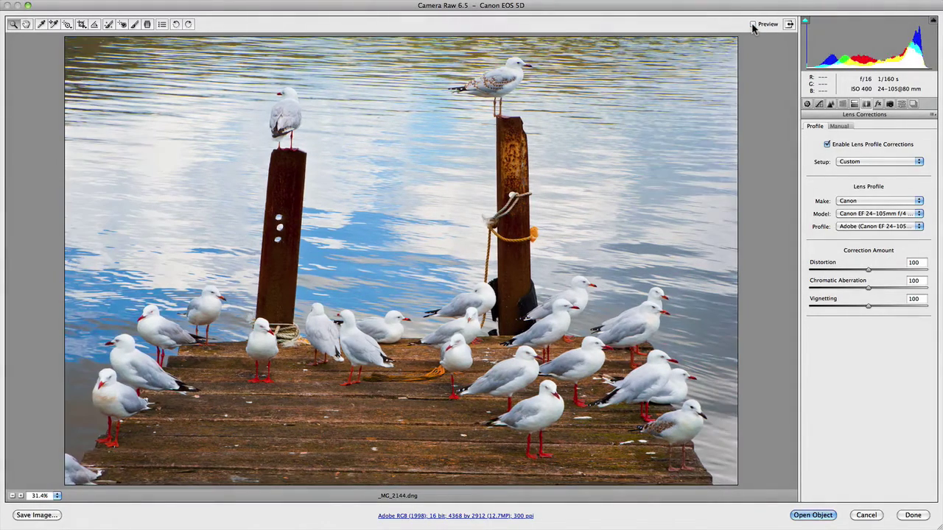
{"action": "left_click", "coordinate": [753, 25]}
{"action": "left_click", "coordinate": [753, 25]}
{"action": "left_click", "coordinate": [752, 24]}
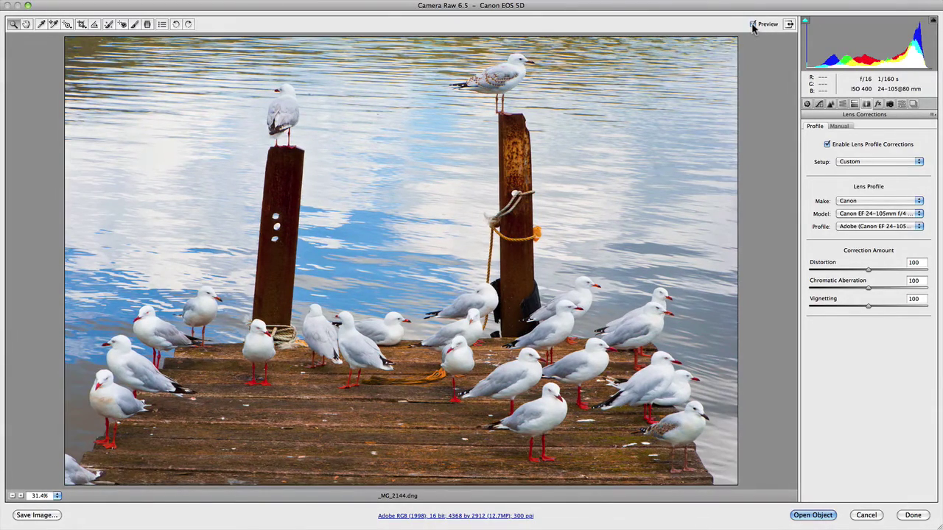
{"action": "left_click", "coordinate": [753, 24]}
{"action": "left_click", "coordinate": [753, 24]}
{"action": "left_click", "coordinate": [753, 24]}
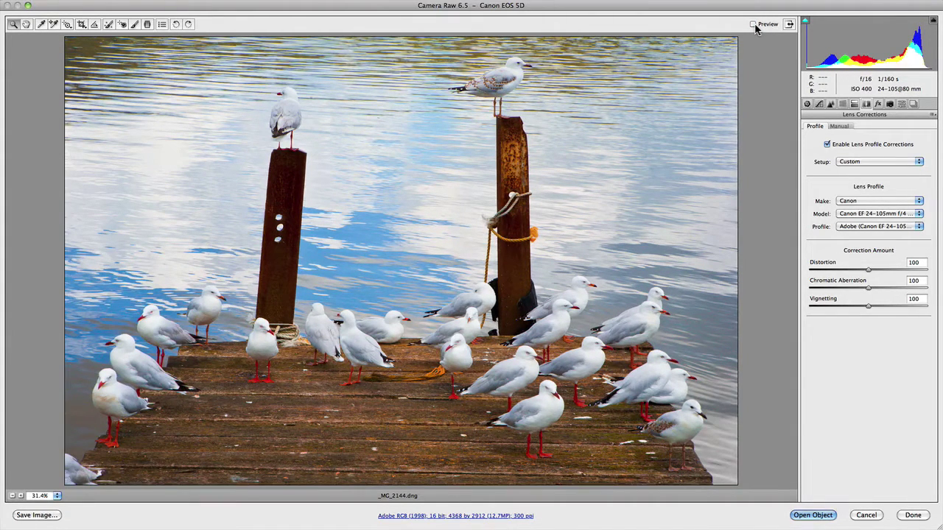
{"action": "left_click", "coordinate": [753, 25]}
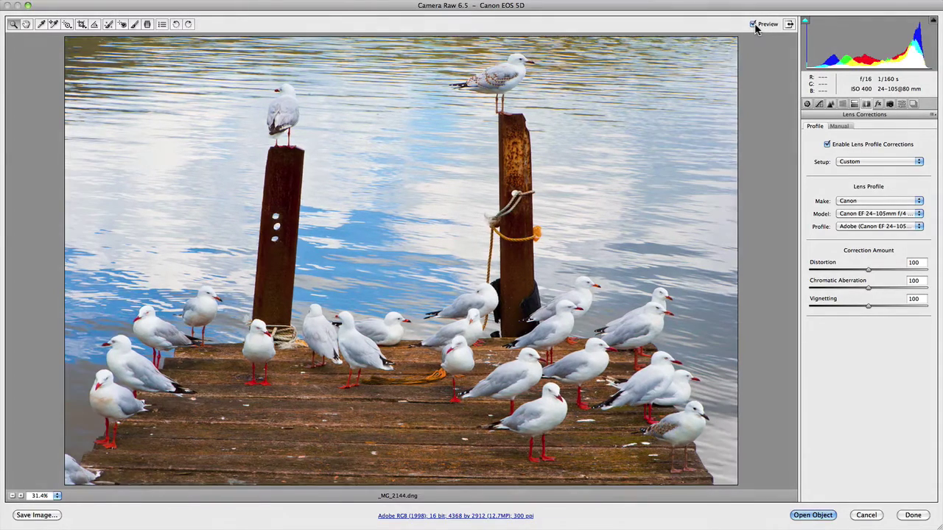
{"action": "left_click", "coordinate": [752, 24]}
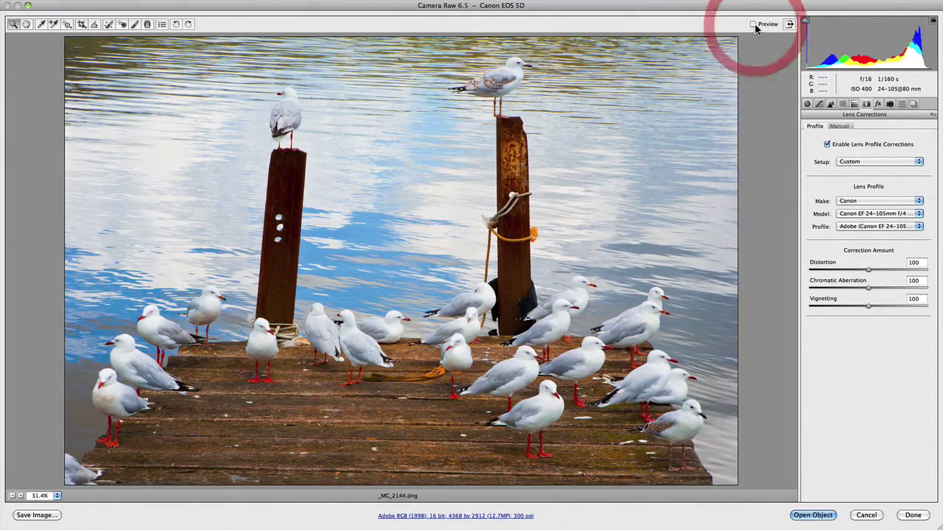
Compare the corrected view, then set the profile Distortion amount to 0
{"action": "left_click", "coordinate": [753, 24]}
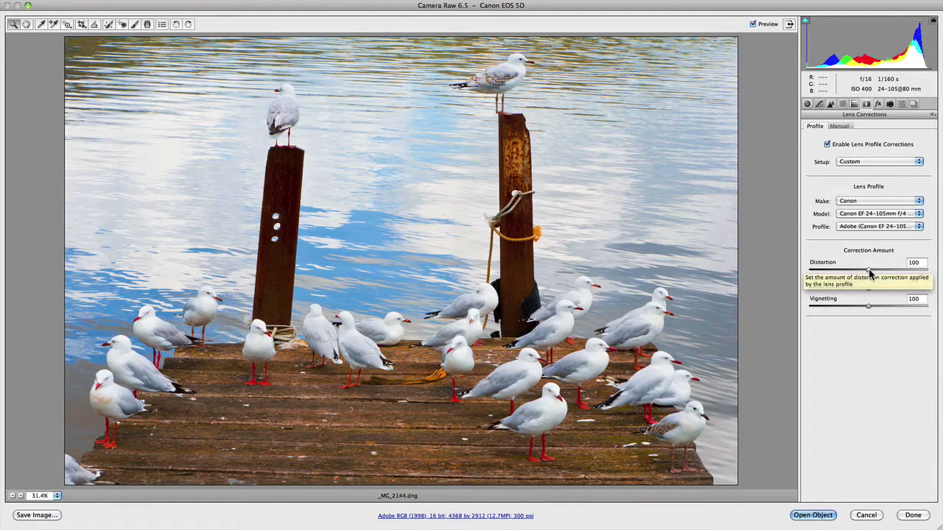
{"action": "left_click", "coordinate": [870, 272]}
{"action": "left_click_drag", "start_coordinate": [870, 272], "coordinate": [933, 274]}
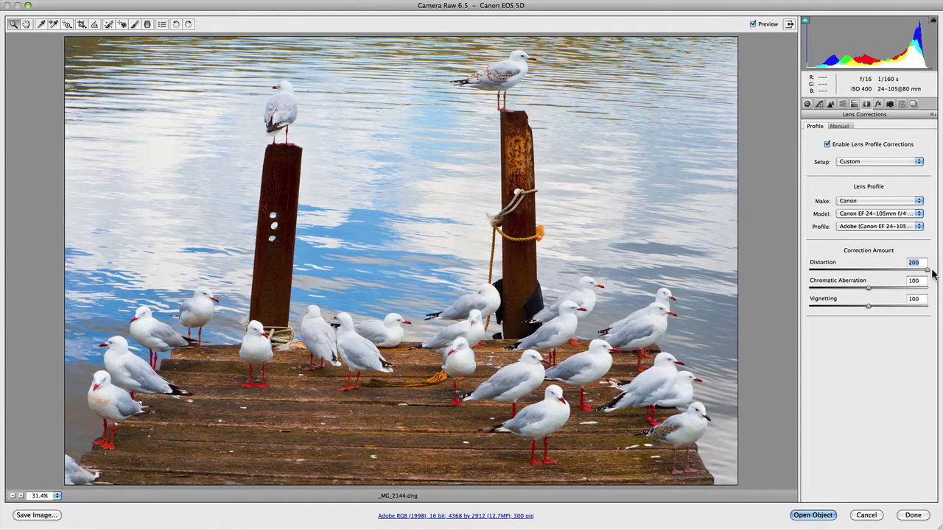
{"action": "type", "text": "0"}
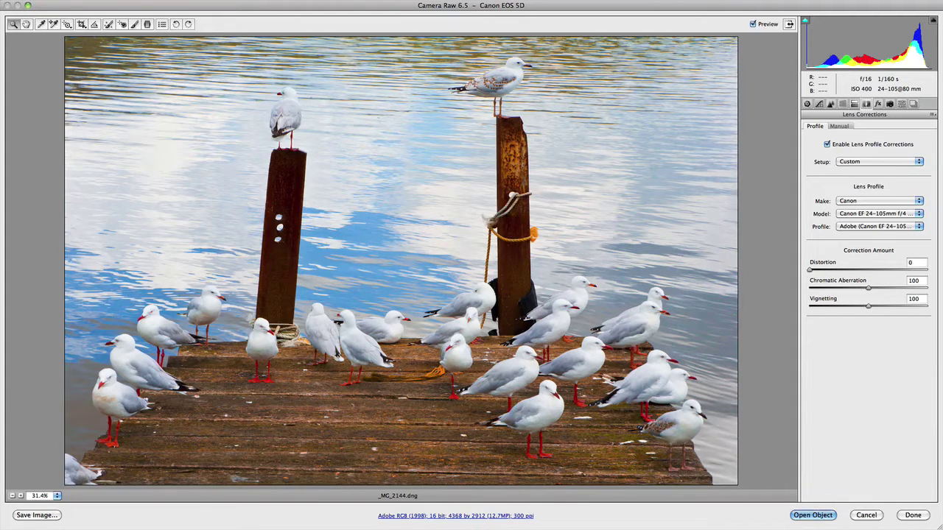
Turn off lens profile corrections and show the Manual lens correction controls
{"action": "left_click", "coordinate": [827, 145]}
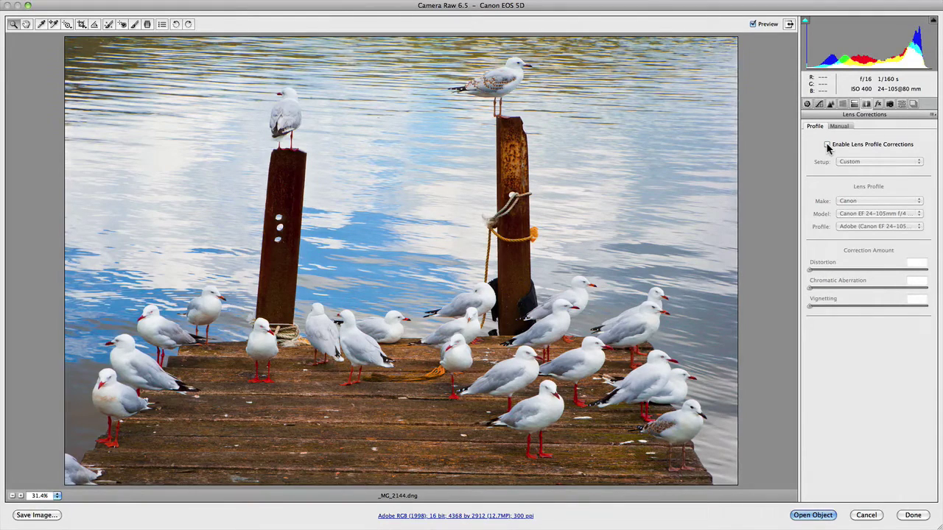
{"action": "left_click", "coordinate": [839, 127]}
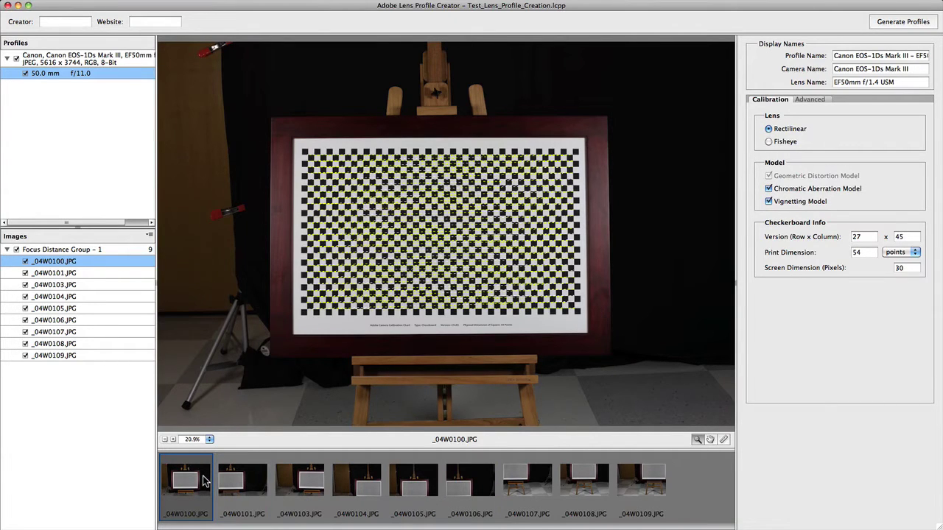
{"action": "left_click", "coordinate": [244, 482]}
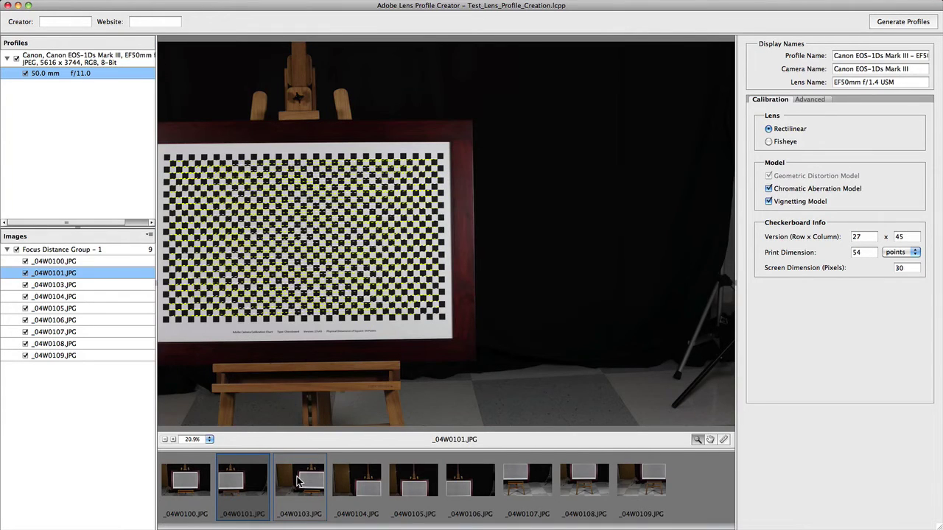
{"action": "left_click", "coordinate": [298, 482]}
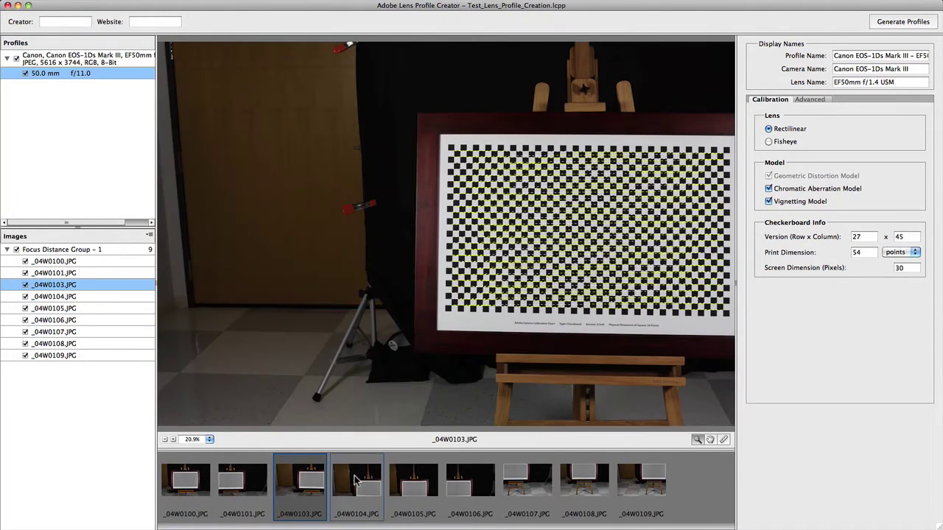
{"action": "left_click", "coordinate": [356, 481]}
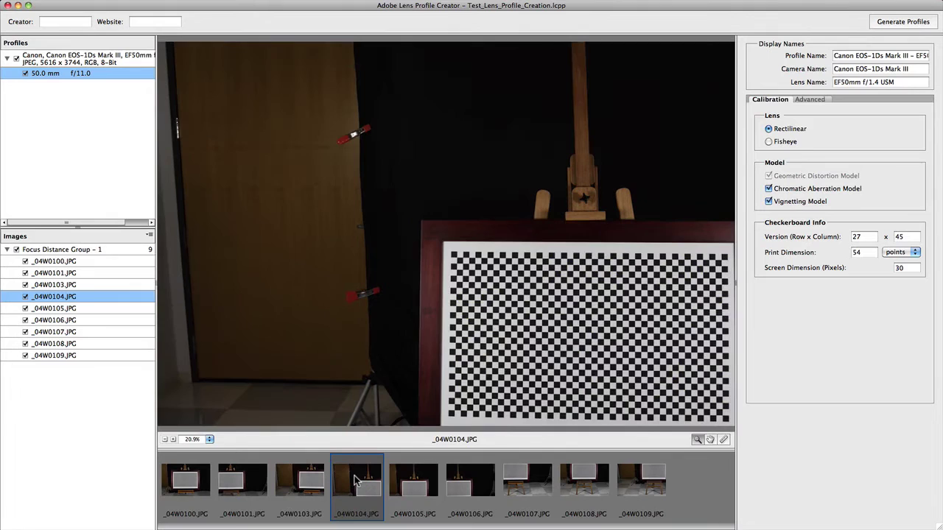
{"action": "left_click", "coordinate": [411, 483]}
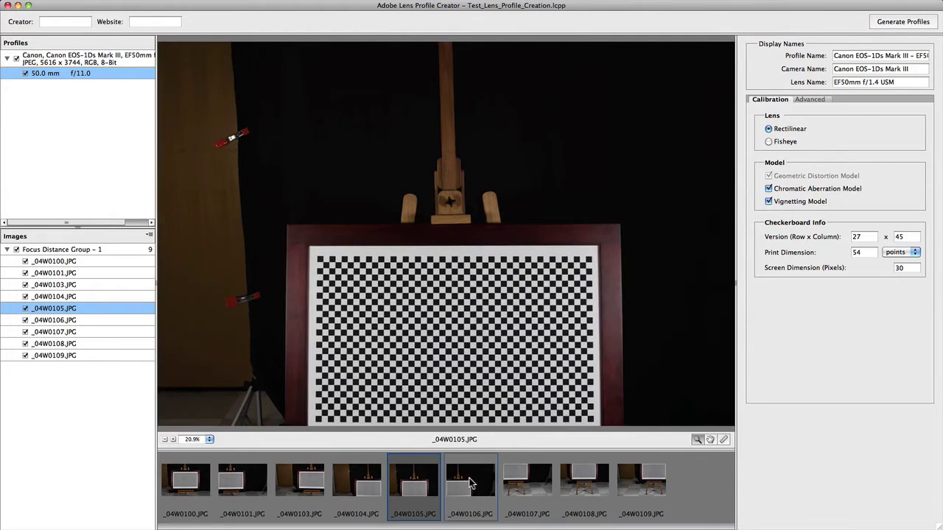
{"action": "left_click", "coordinate": [470, 481]}
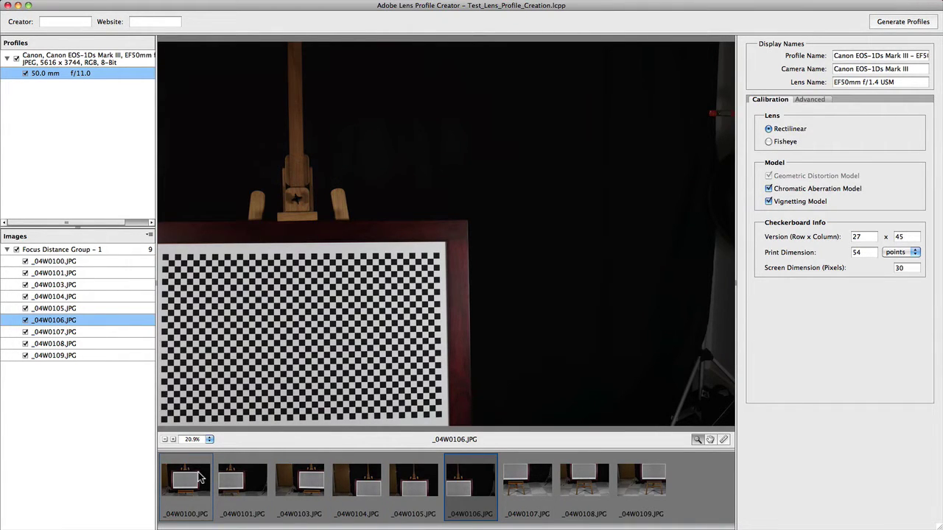
{"action": "left_click", "coordinate": [201, 479]}
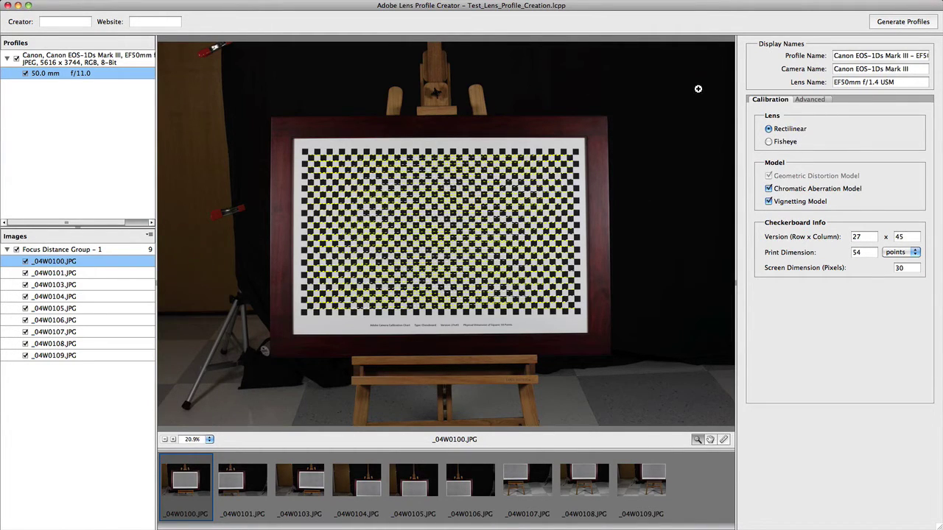
Generate profiles from the nine EF50mm f/1.4 checkerboard shots
{"action": "left_click", "coordinate": [924, 26]}
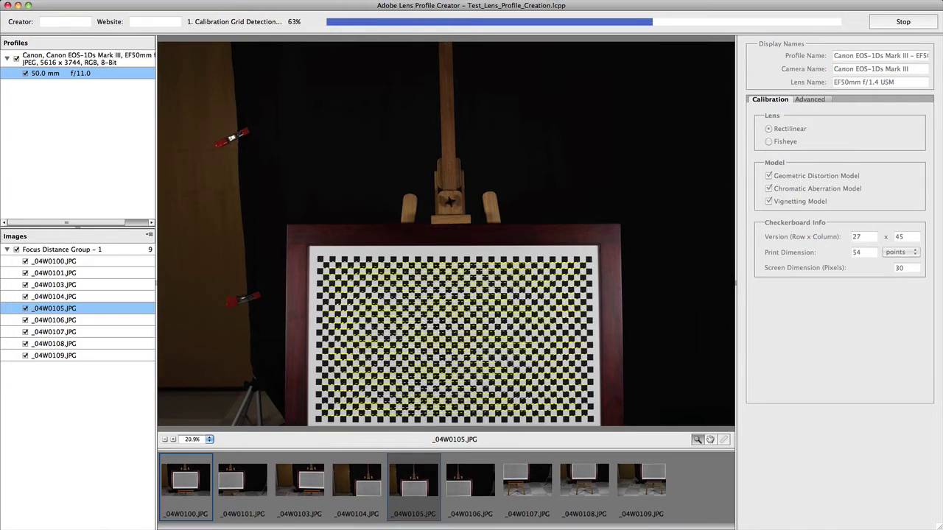
Back in Camera Raw, try manual Distortion, then set it back to 0
{"action": "left_click", "coordinate": [18, 6]}
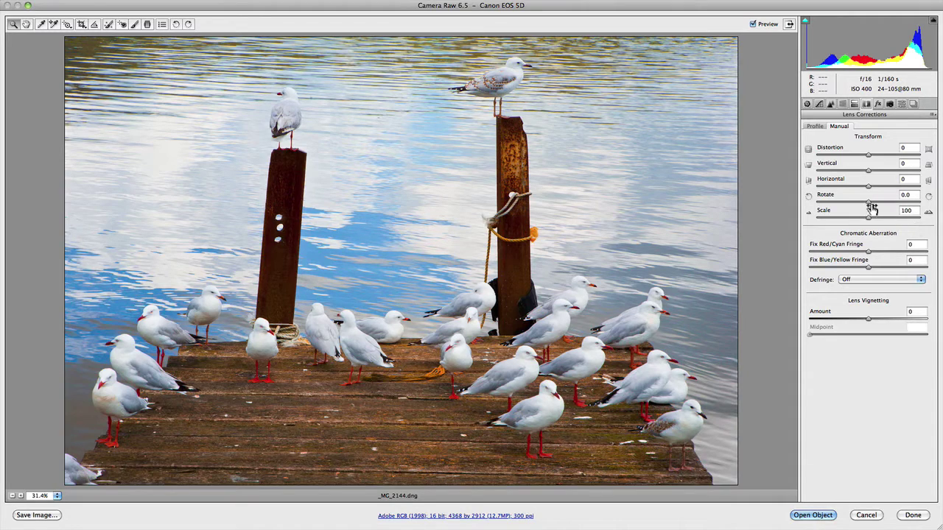
{"action": "left_click", "coordinate": [870, 157]}
{"action": "mouse_move", "coordinate": [869, 157]}
{"action": "left_mouse_down"}
{"action": "mouse_move", "coordinate": [839, 159]}
{"action": "mouse_move", "coordinate": [905, 161]}
{"action": "mouse_move", "coordinate": [870, 160]}
{"action": "left_mouse_up"}
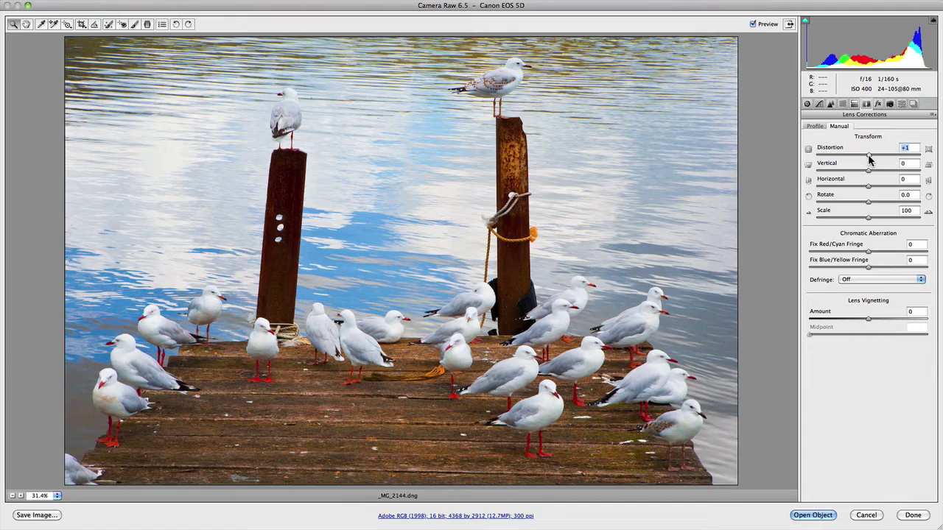
{"action": "type", "text": "0"}
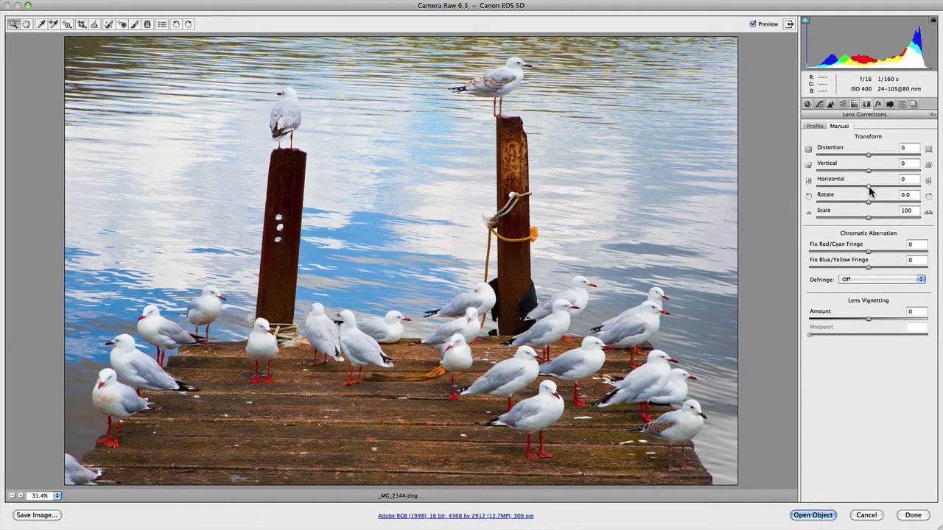
Set manual Horizontal perspective to -11 and Rotate to +0.3
{"action": "left_click_drag", "start_coordinate": [868, 190], "coordinate": [863, 191]}
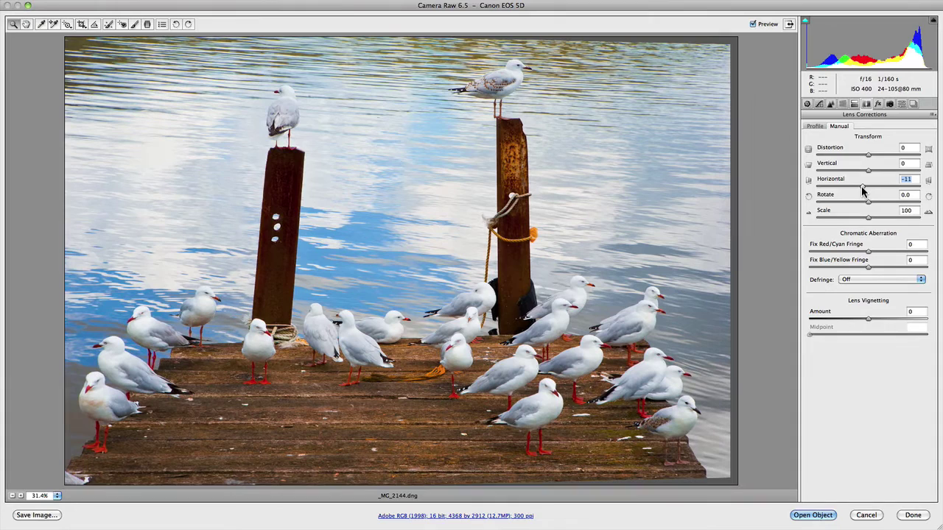
{"action": "left_click", "coordinate": [863, 191]}
{"action": "mouse_move", "coordinate": [868, 206]}
{"action": "left_mouse_down"}
{"action": "mouse_move", "coordinate": [886, 205]}
{"action": "mouse_move", "coordinate": [863, 206]}
{"action": "mouse_move", "coordinate": [881, 219]}
{"action": "mouse_move", "coordinate": [868, 219]}
{"action": "left_mouse_up"}
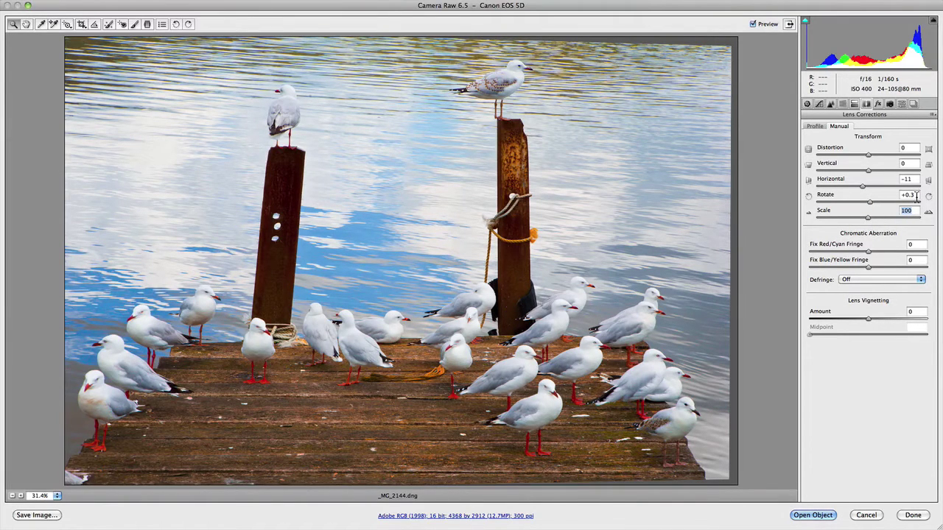
Reset Rotate and Horizontal perspective to 0
{"action": "left_click", "coordinate": [894, 195]}
{"action": "type", "text": "0"}
{"action": "key", "text": "Return"}
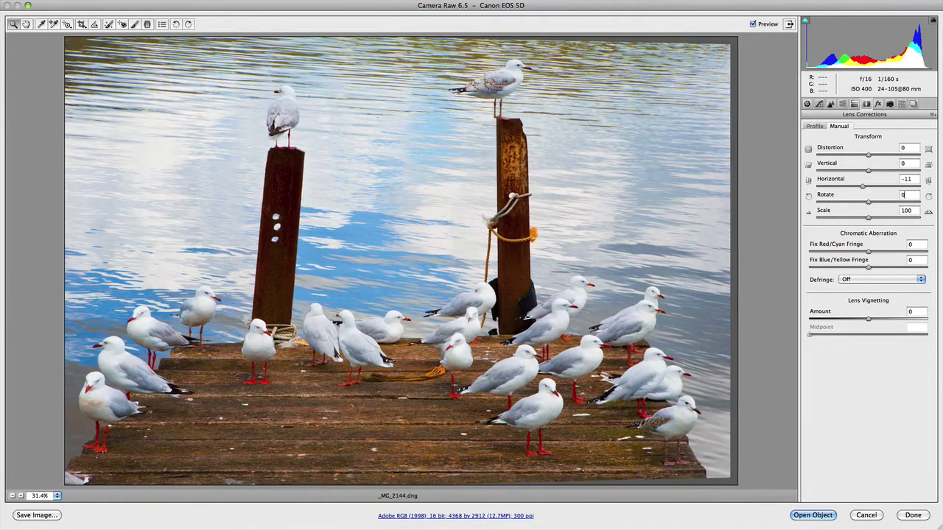
{"action": "left_click", "coordinate": [913, 178]}
{"action": "type", "text": "0"}
{"action": "key", "text": "Return"}
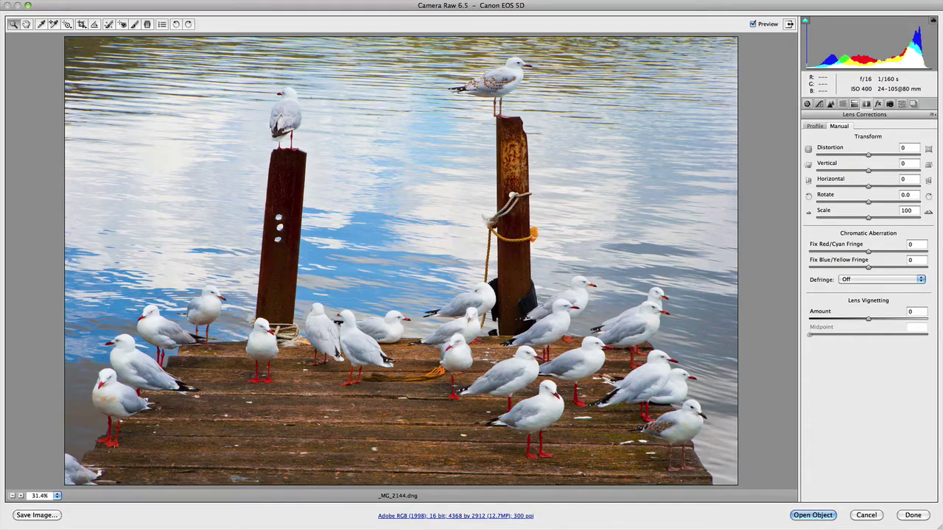
Zoom to 200% on the speckled gull at the pier's lower-right edge
{"action": "left_click", "coordinate": [719, 471]}
{"action": "left_click", "coordinate": [775, 435]}
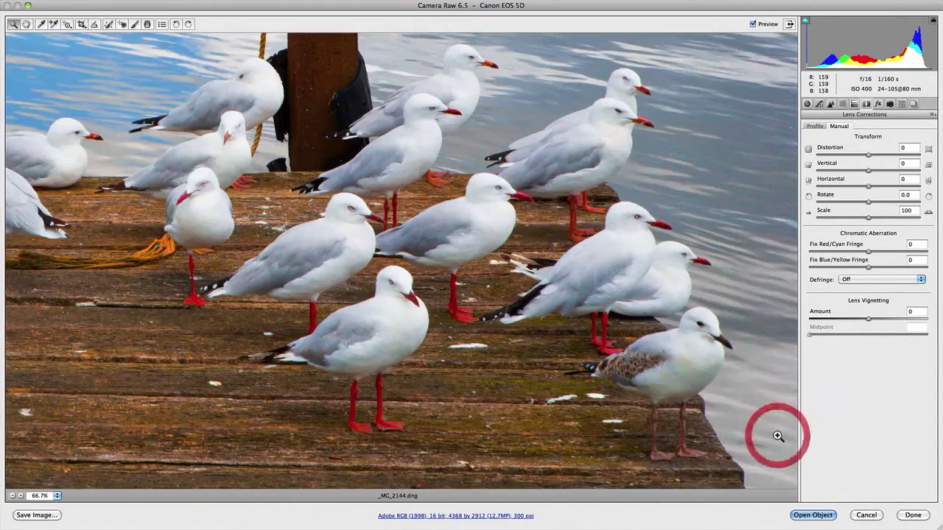
{"action": "left_click", "coordinate": [766, 421]}
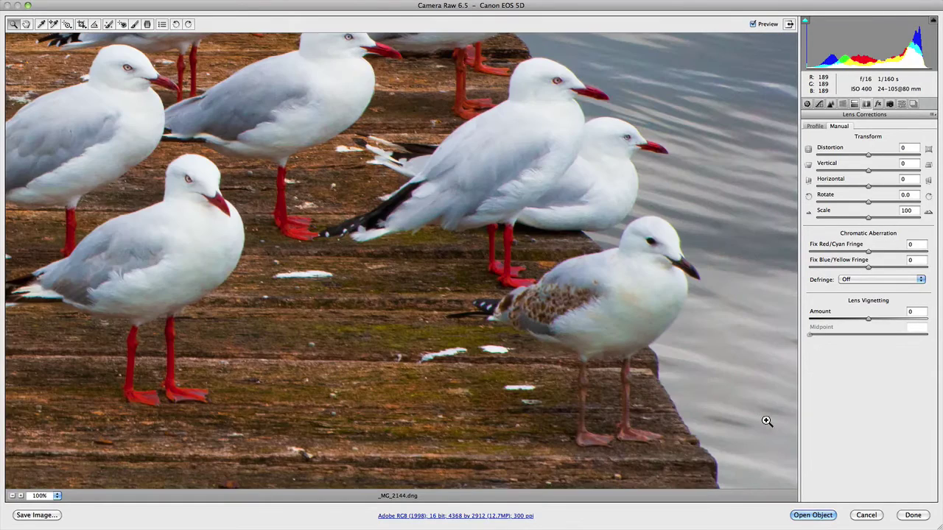
{"action": "left_click", "coordinate": [734, 467]}
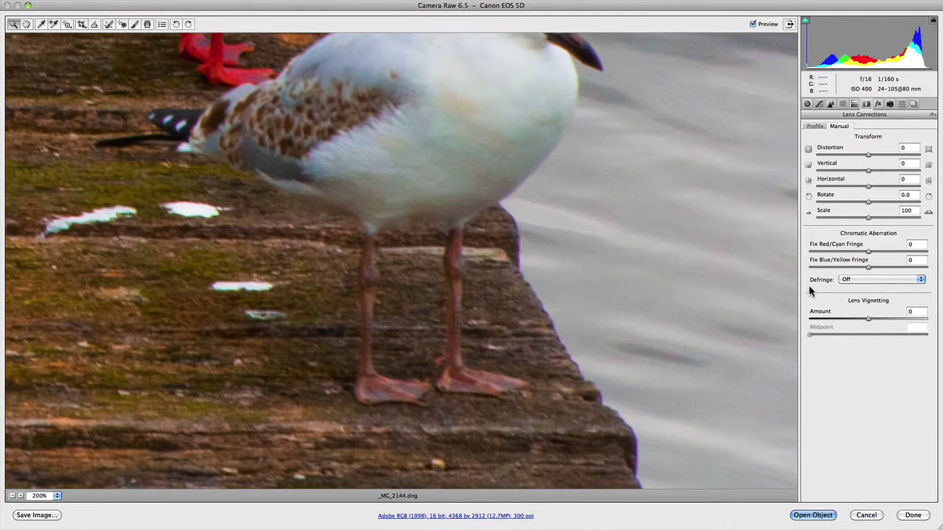
Set Fix Blue/Yellow Fringe to -15
{"action": "left_click", "coordinate": [868, 271]}
{"action": "left_click_drag", "start_coordinate": [868, 270], "coordinate": [859, 271]}
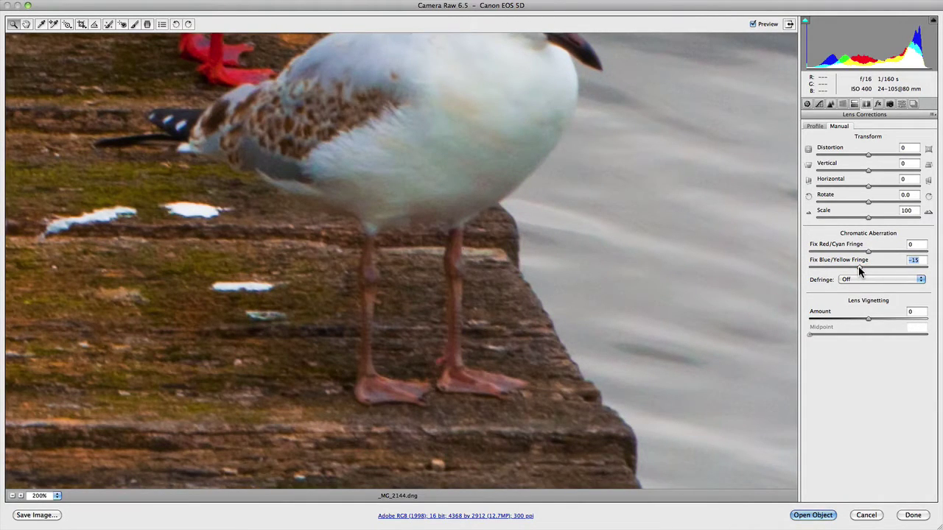
{"action": "left_click", "coordinate": [858, 266]}
Toggle the preview repeatedly to compare the fringe correction against the uncorrected photo
{"action": "left_click", "coordinate": [753, 25]}
{"action": "left_click", "coordinate": [753, 24]}
{"action": "left_click", "coordinate": [752, 24]}
{"action": "left_click", "coordinate": [753, 25]}
{"action": "left_click", "coordinate": [753, 24]}
{"action": "left_click", "coordinate": [753, 24]}
{"action": "left_click", "coordinate": [753, 24]}
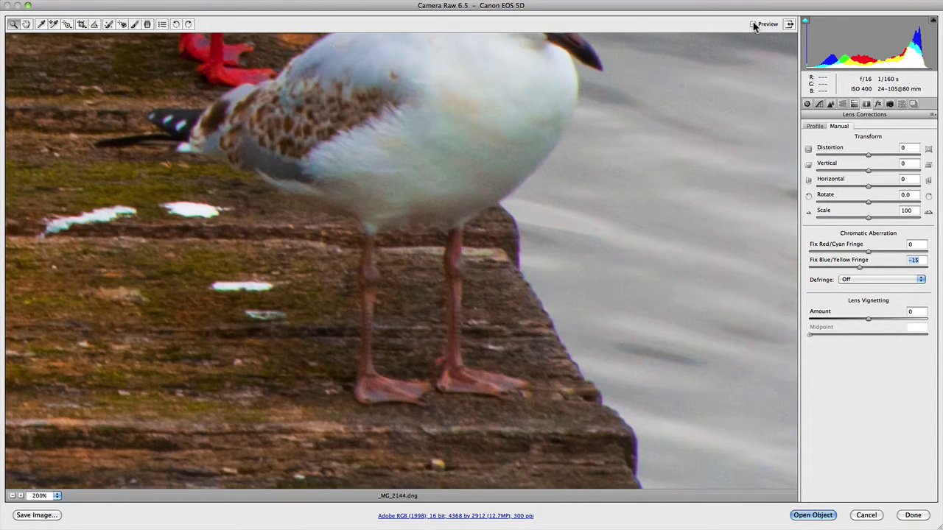
{"action": "left_click", "coordinate": [753, 24]}
{"action": "left_click", "coordinate": [753, 25]}
{"action": "left_click", "coordinate": [753, 24]}
{"action": "left_click", "coordinate": [753, 25]}
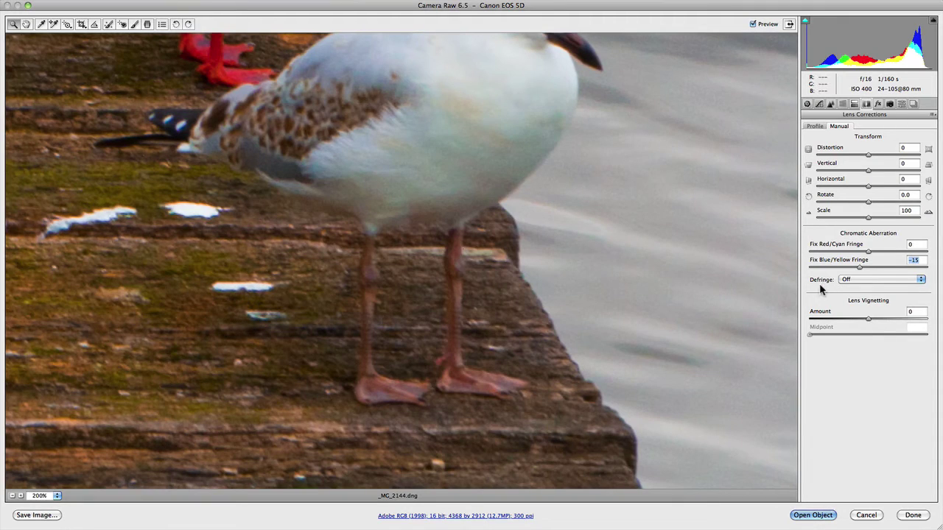
{"action": "left_click", "coordinate": [876, 282]}
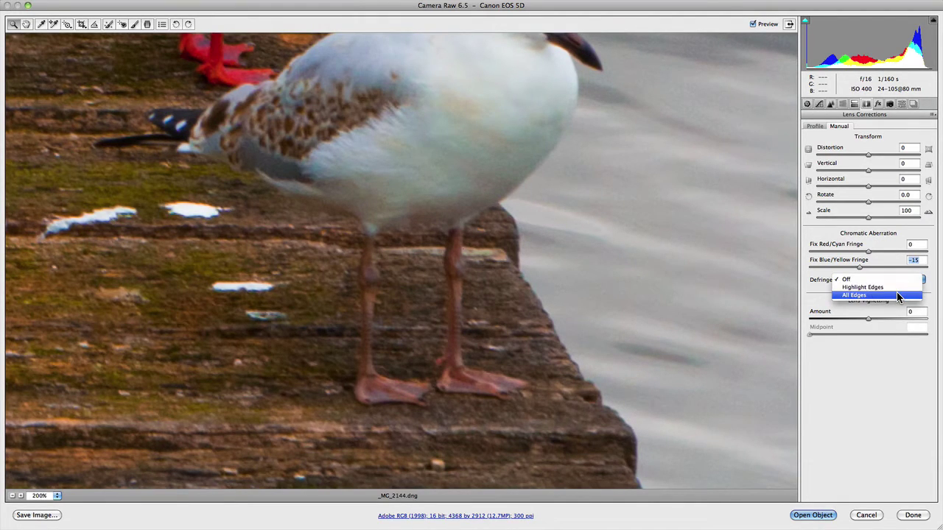
{"action": "left_click", "coordinate": [864, 351]}
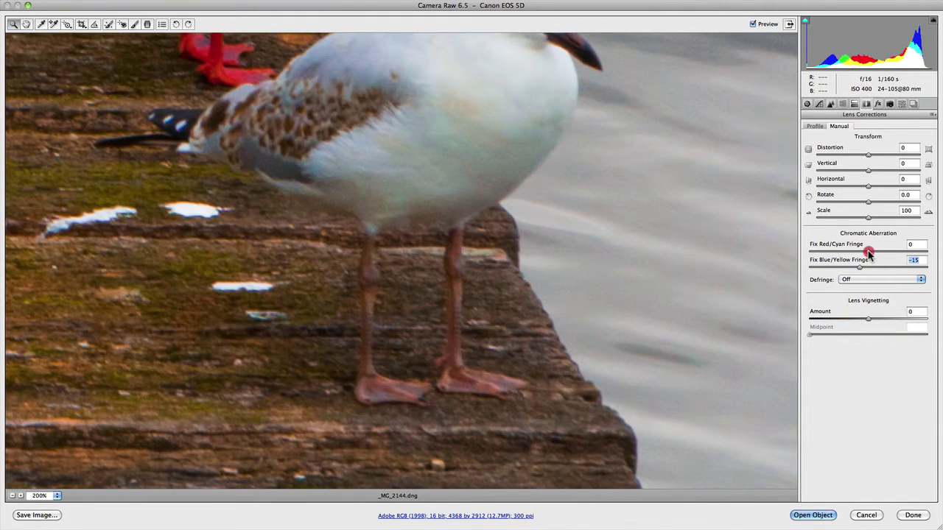
{"action": "left_click_drag", "start_coordinate": [865, 254], "coordinate": [844, 253]}
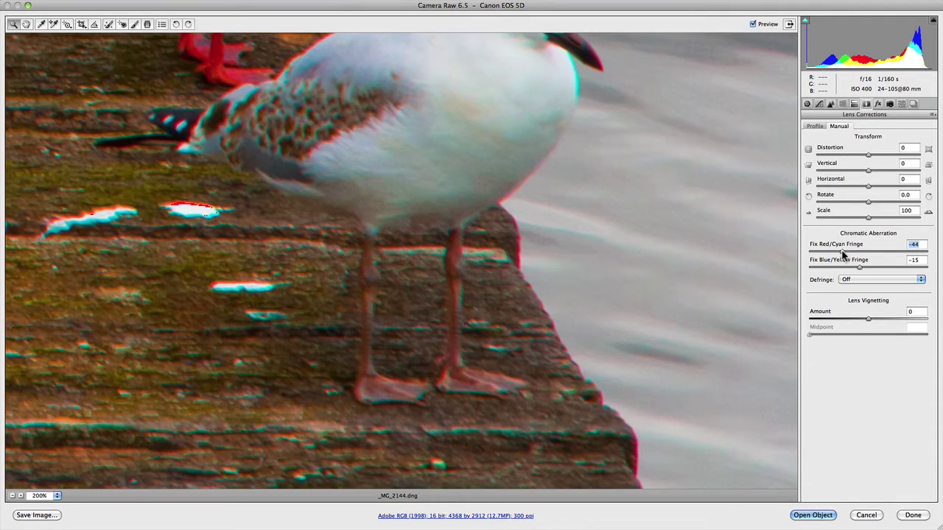
{"action": "left_click", "coordinate": [919, 281]}
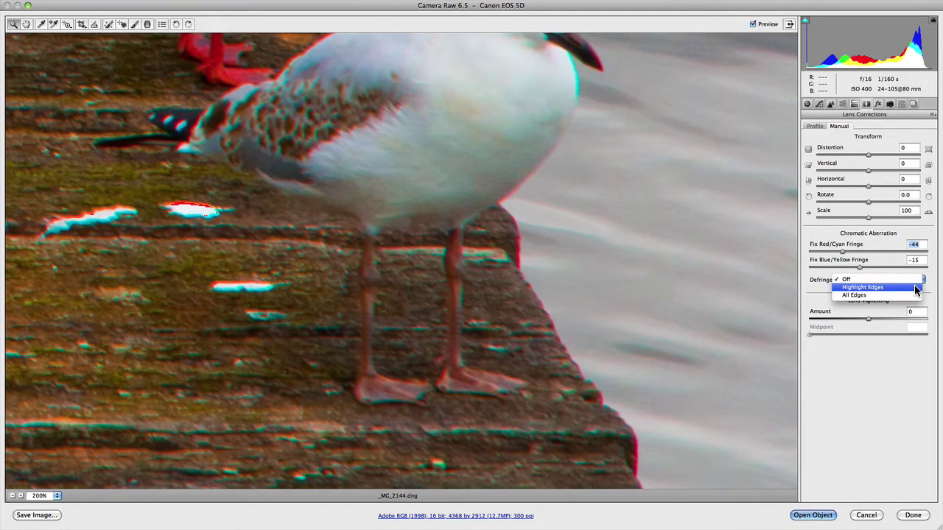
{"action": "left_click", "coordinate": [916, 290]}
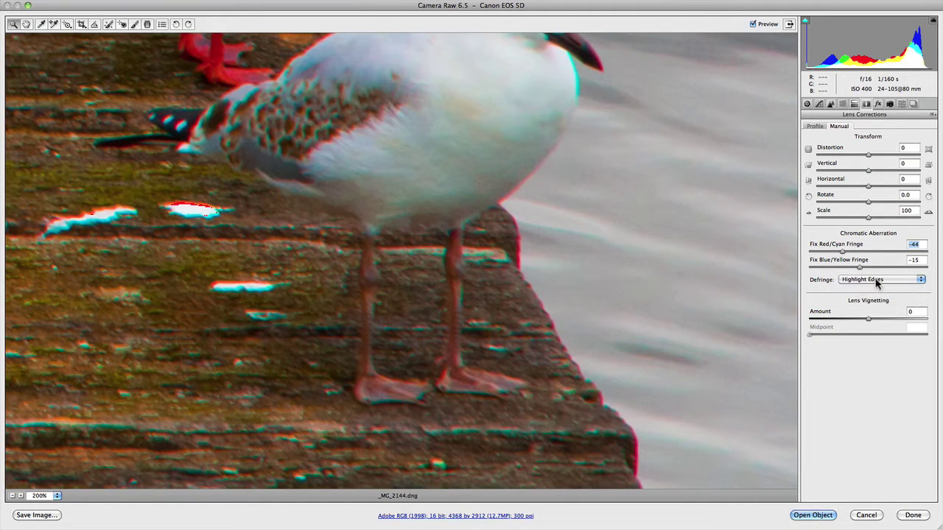
{"action": "left_click", "coordinate": [887, 280]}
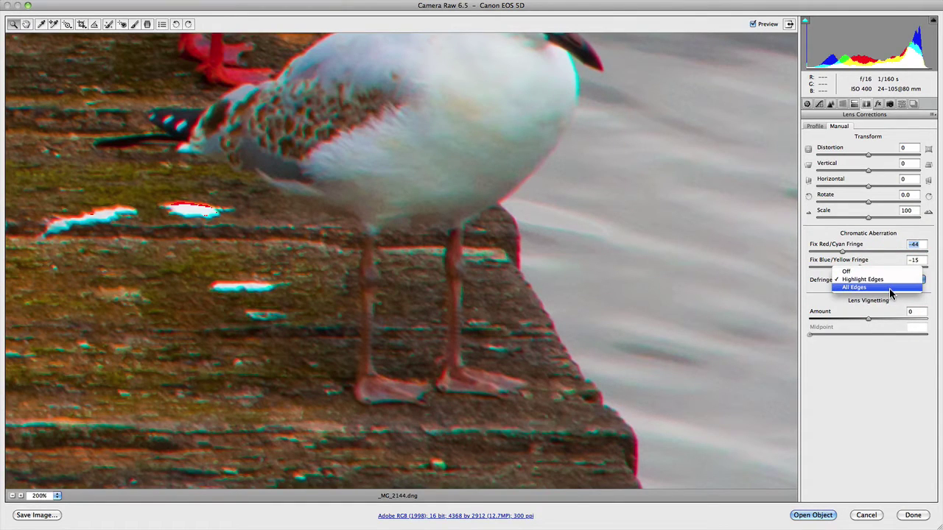
{"action": "left_click", "coordinate": [889, 288]}
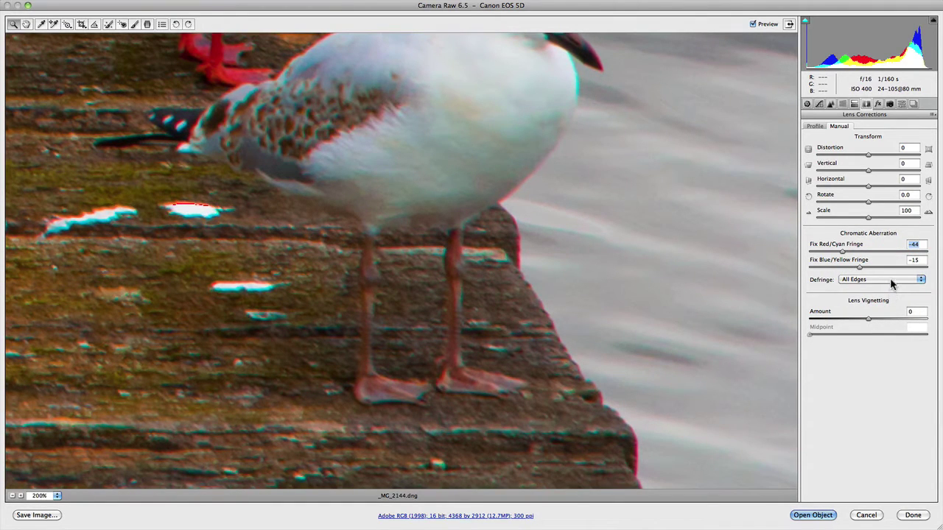
{"action": "left_click", "coordinate": [891, 277]}
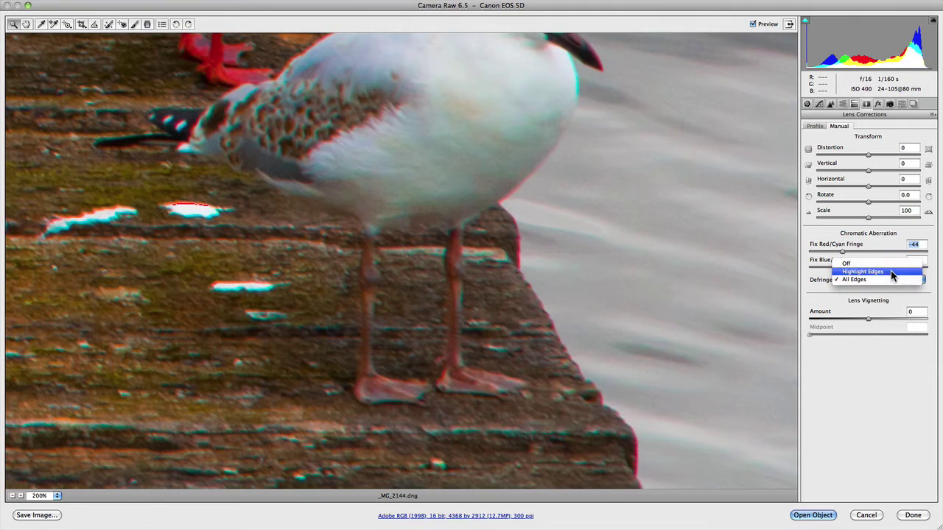
{"action": "left_click", "coordinate": [891, 272]}
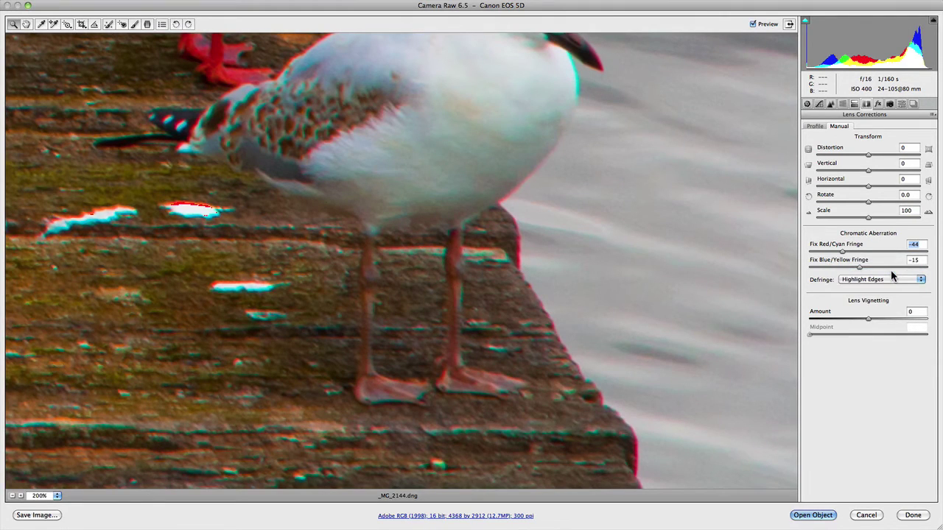
{"action": "left_click", "coordinate": [892, 283]}
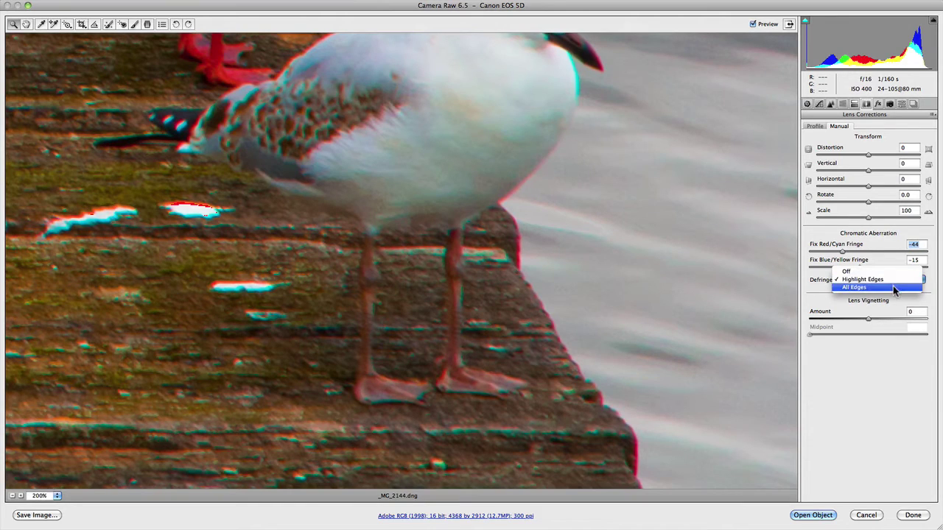
{"action": "left_click", "coordinate": [893, 287]}
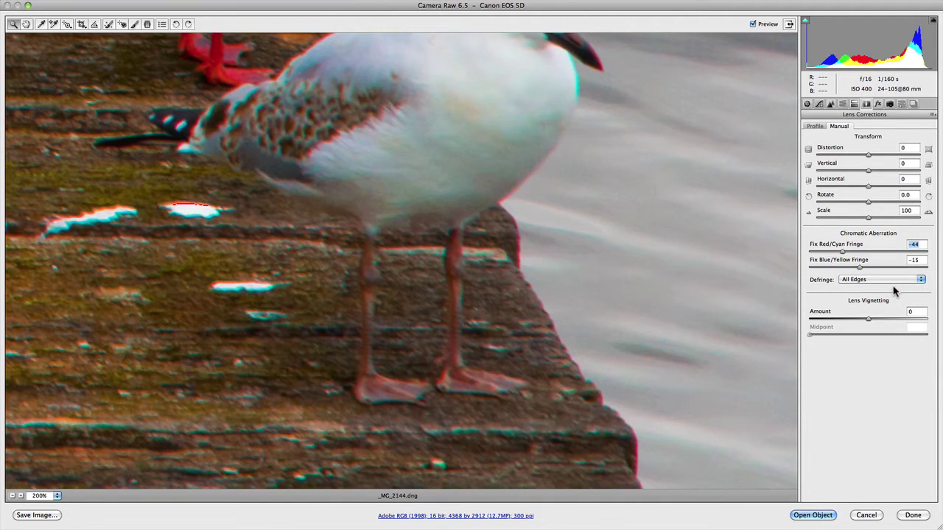
{"action": "left_click", "coordinate": [892, 279]}
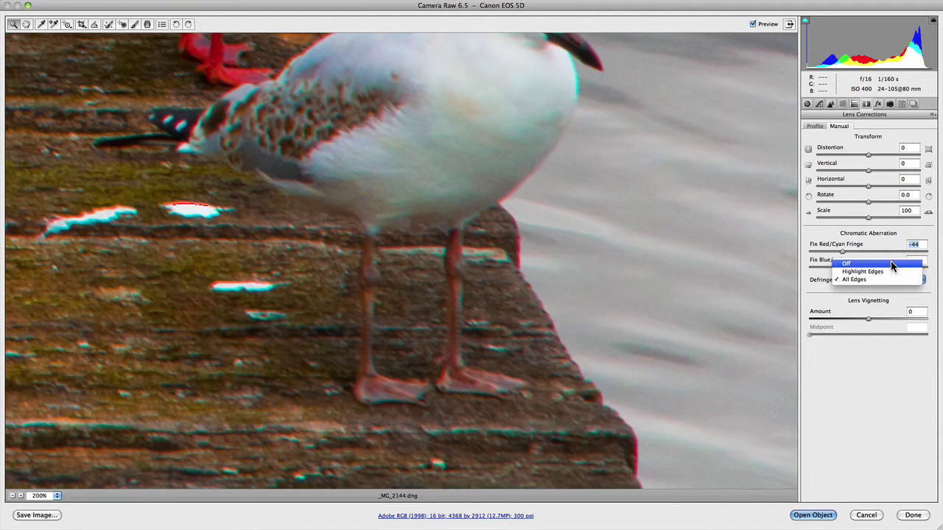
{"action": "left_click", "coordinate": [893, 266]}
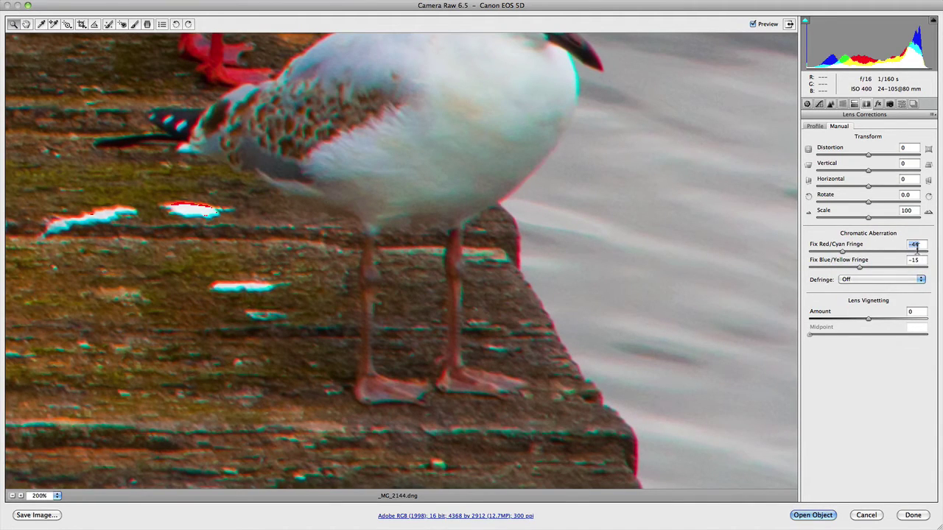
Change Red/Cyan fringe from -44 to 0, Blue/Yellow to 0, then fit the photo in view
{"action": "left_click", "coordinate": [917, 244]}
{"action": "double_click", "coordinate": [918, 244]}
{"action": "type", "text": "0"}
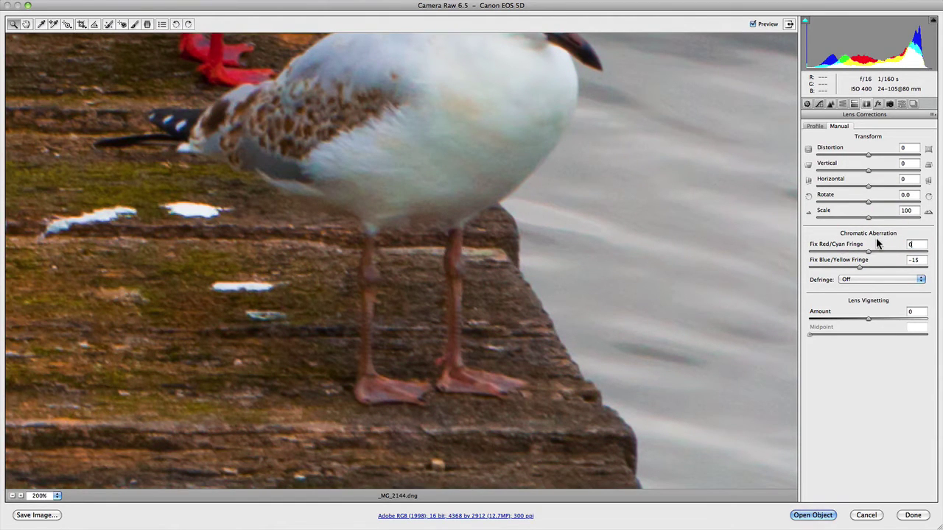
{"action": "key", "text": "Tab"}
{"action": "type", "text": "0"}
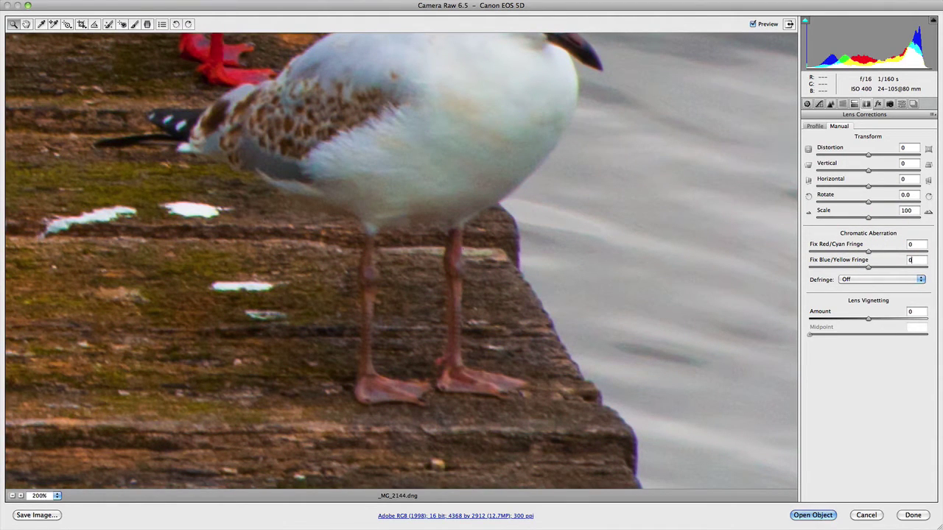
{"action": "right_click", "coordinate": [468, 252]}
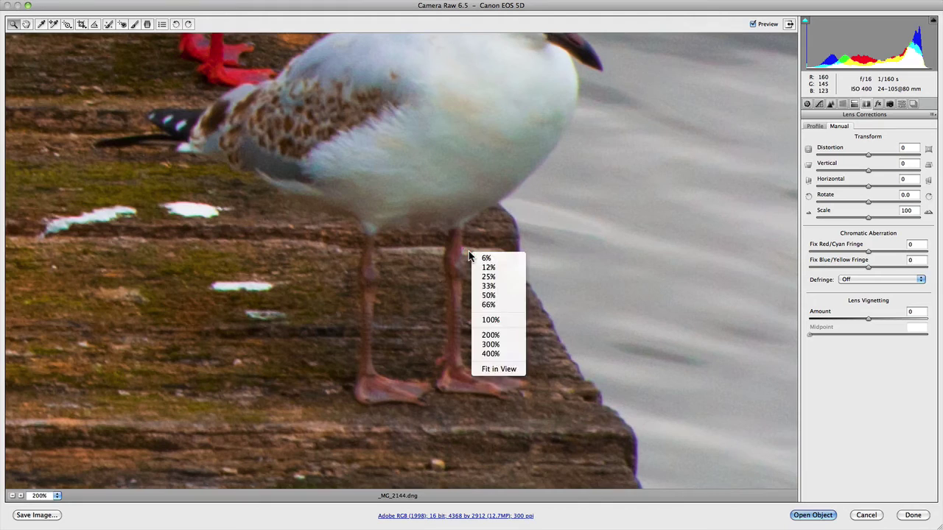
{"action": "left_click", "coordinate": [507, 372]}
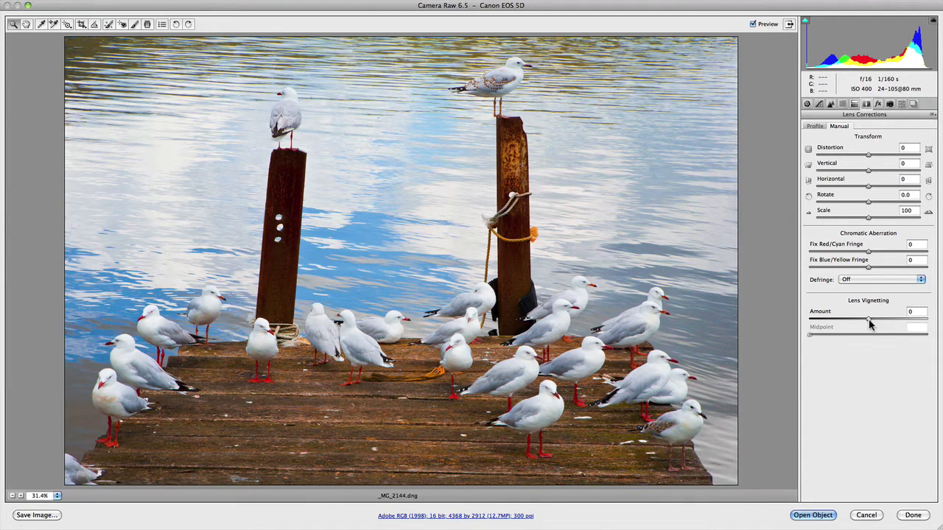
Try a brightening vignette, then drag Lens Vignetting Amount to -100 to darken the corners
{"action": "left_click_drag", "start_coordinate": [870, 325], "coordinate": [929, 322]}
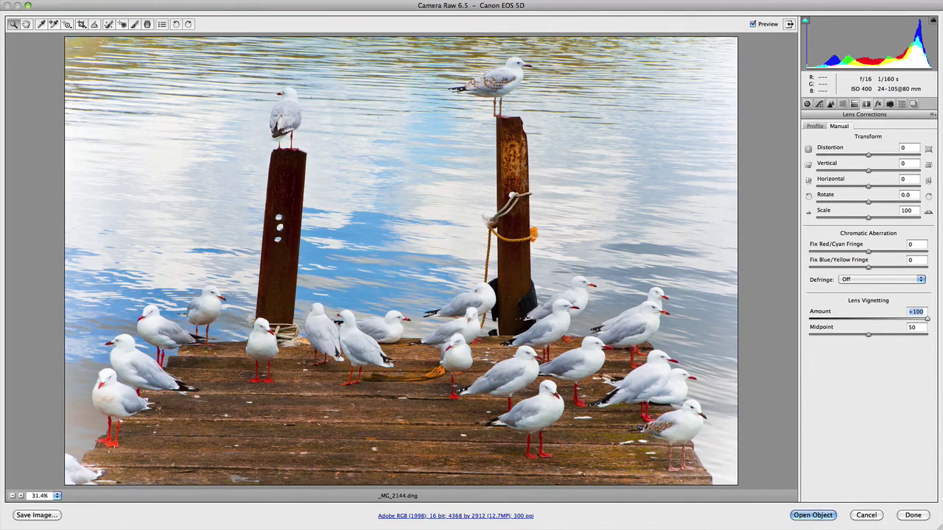
{"action": "left_click_drag", "start_coordinate": [926, 321], "coordinate": [870, 324]}
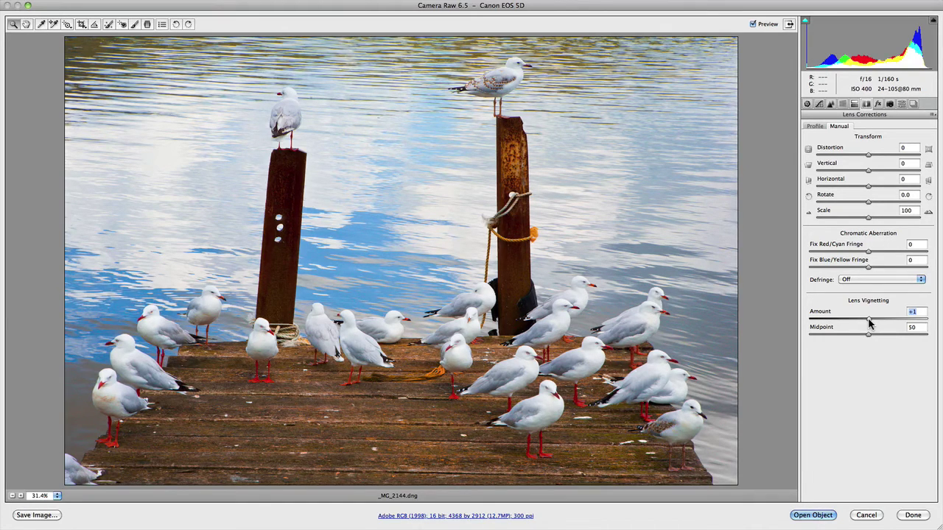
{"action": "left_click_drag", "start_coordinate": [870, 322], "coordinate": [804, 324]}
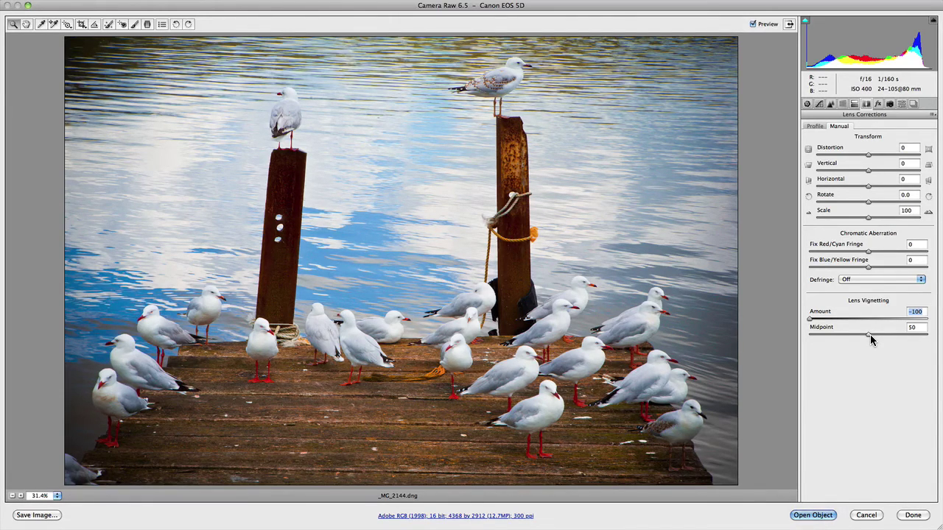
{"action": "left_click_drag", "start_coordinate": [870, 334], "coordinate": [837, 338]}
{"action": "left_click_drag", "start_coordinate": [837, 339], "coordinate": [807, 338]}
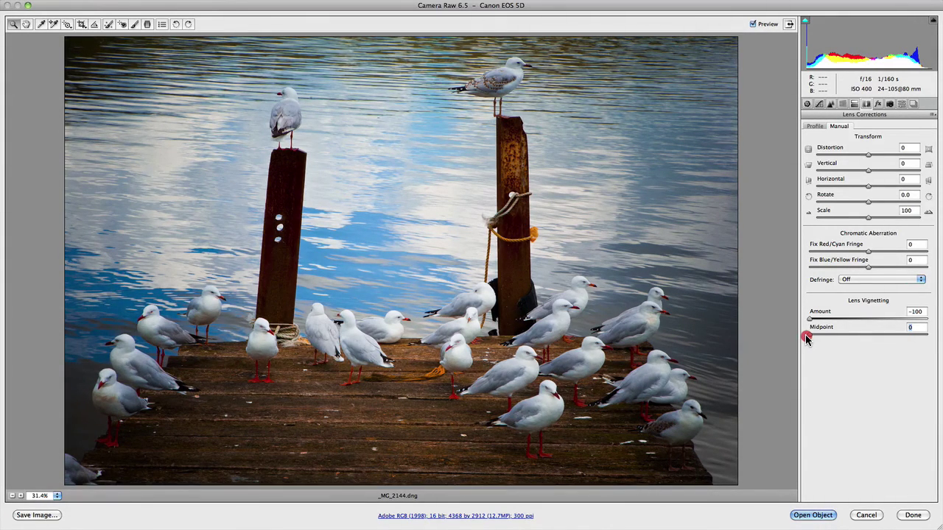
{"action": "left_click_drag", "start_coordinate": [807, 338], "coordinate": [873, 339]}
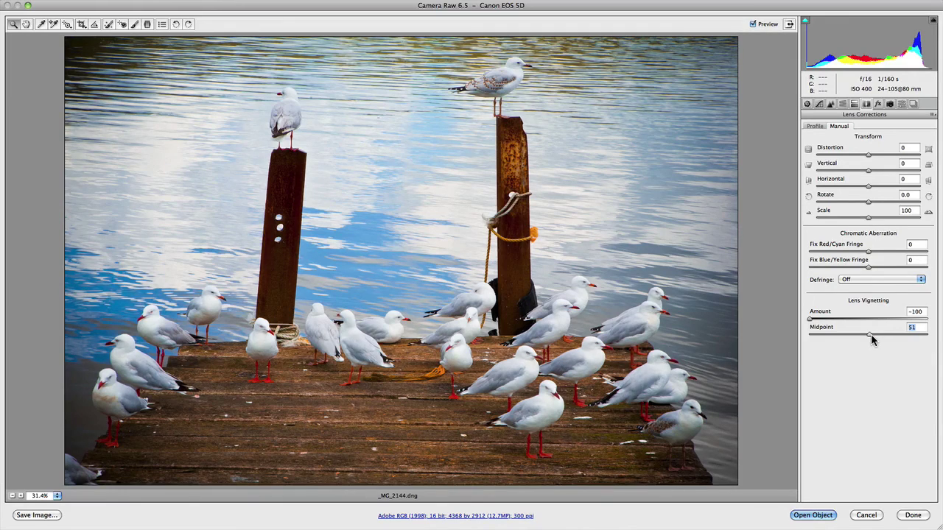
{"action": "left_click", "coordinate": [869, 337]}
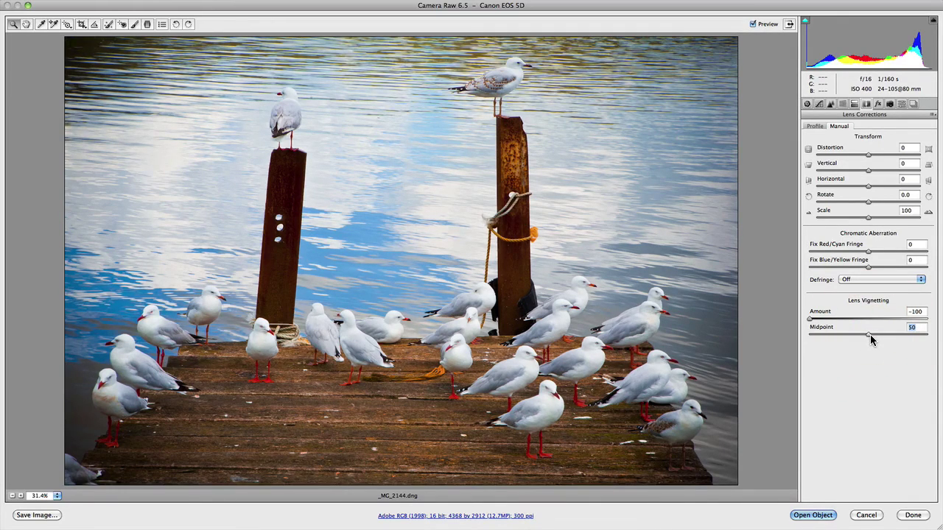